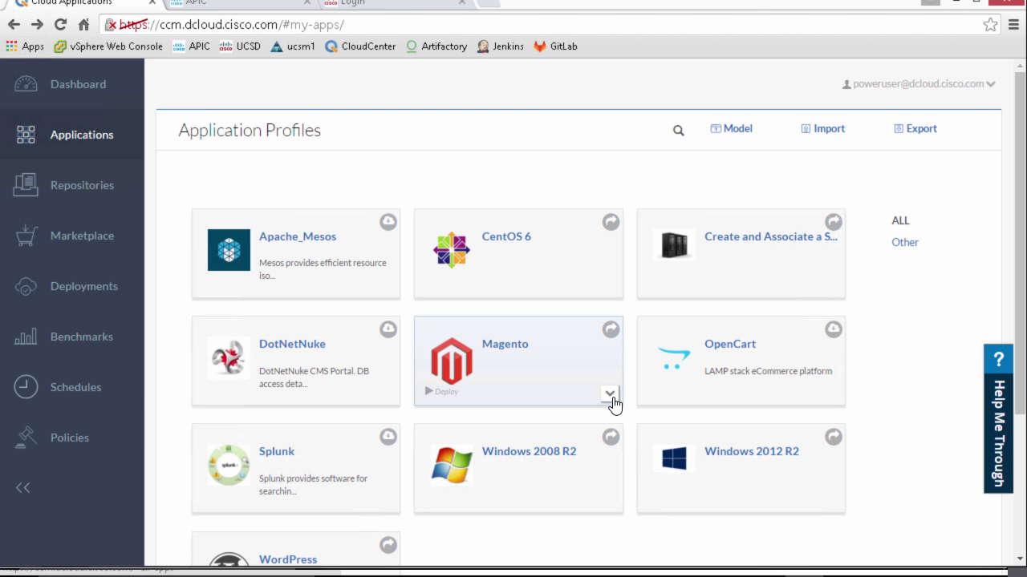
Start a benchmark of the Magento application with the deployment name Magento-Benchmark and the Development tag.
{"action": "left_click", "coordinate": [610, 396]}
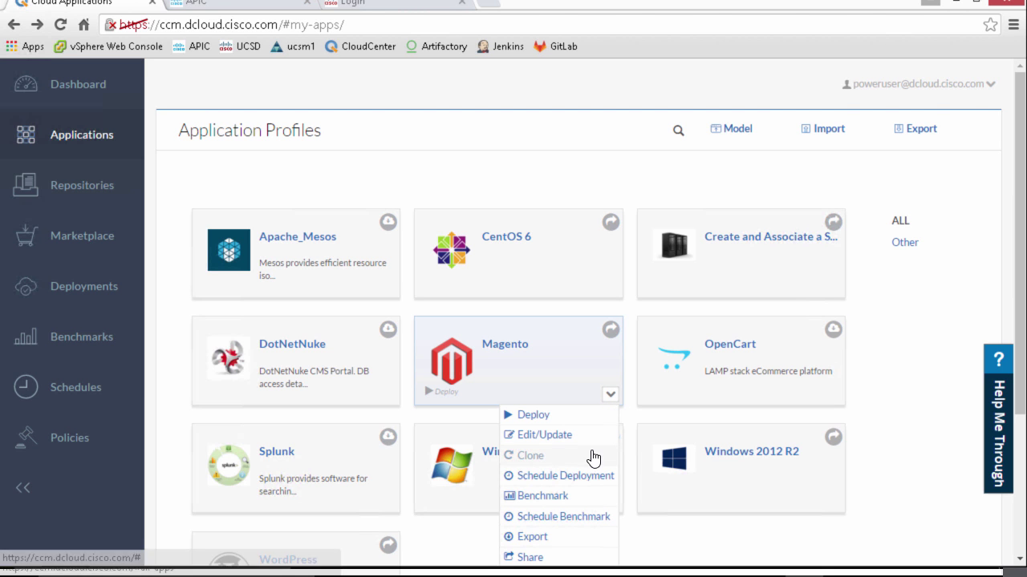
{"action": "left_click", "coordinate": [562, 498]}
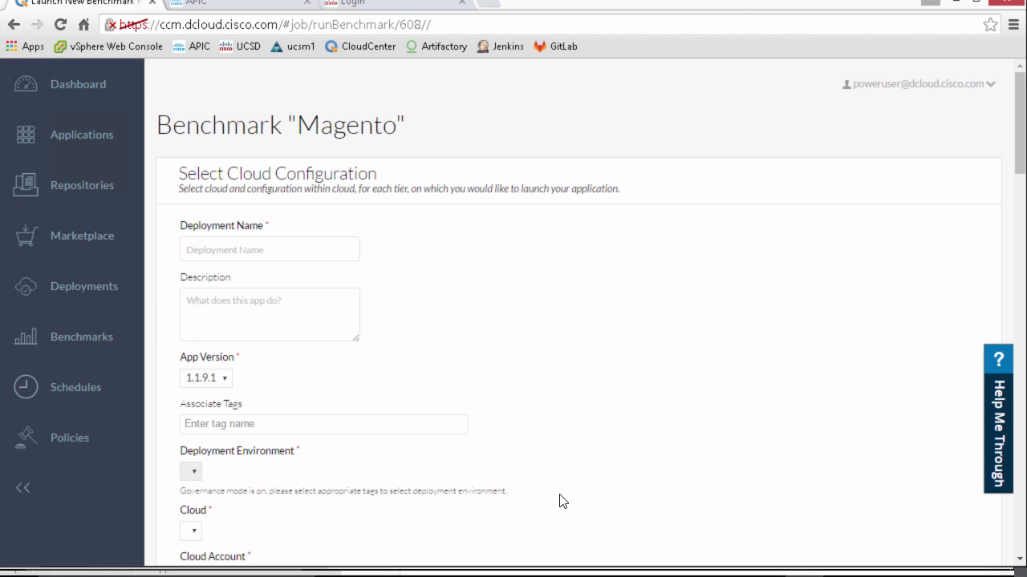
{"action": "left_click", "coordinate": [330, 248]}
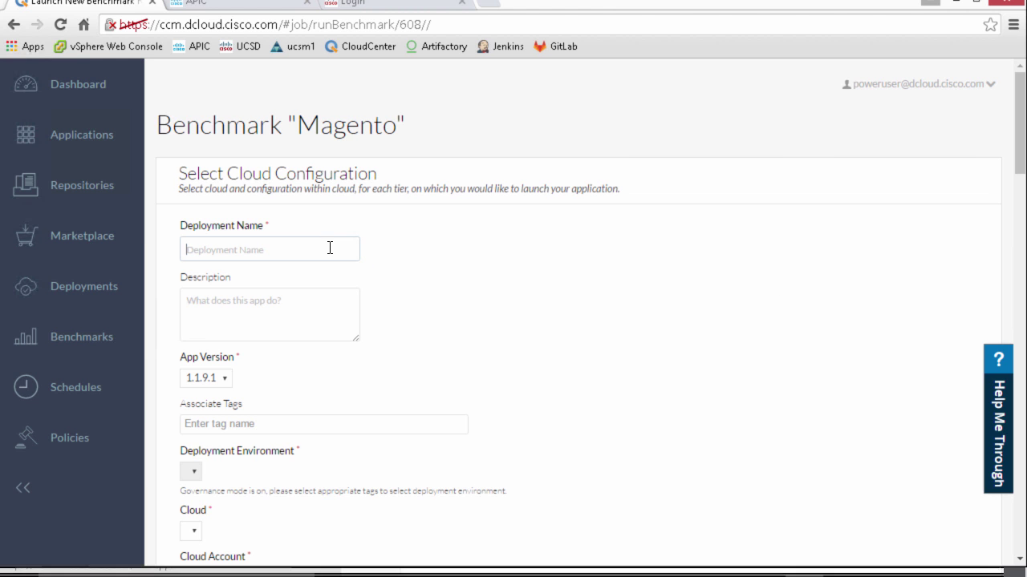
{"action": "type", "text": "Magento"}
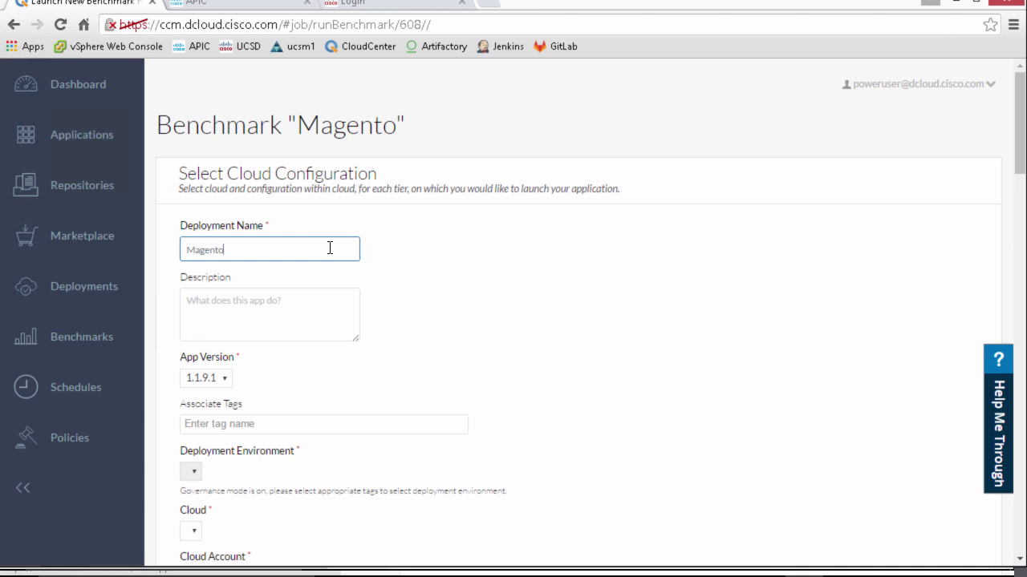
{"action": "type", "text": "-Benchmark"}
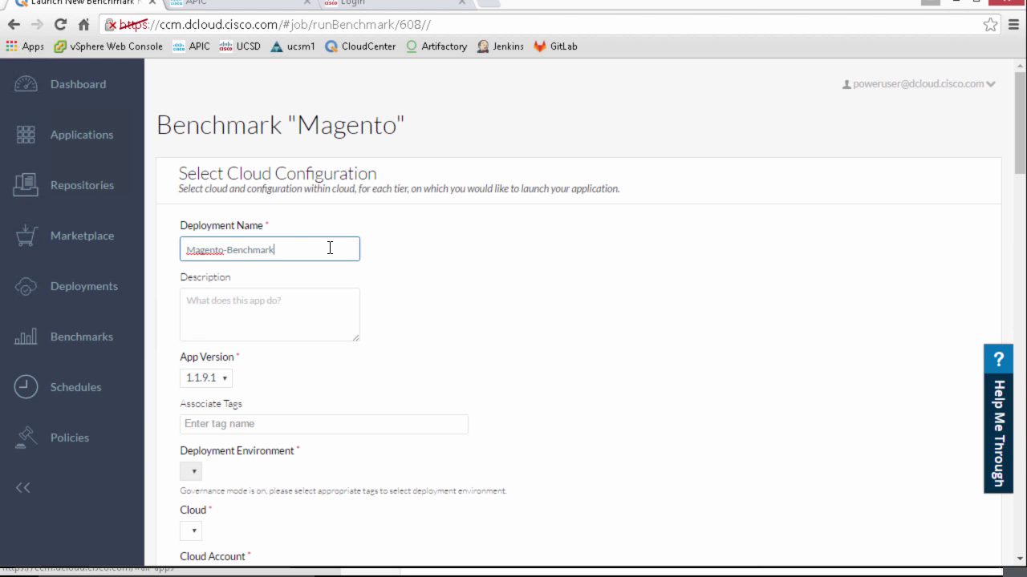
{"action": "left_click", "coordinate": [275, 424]}
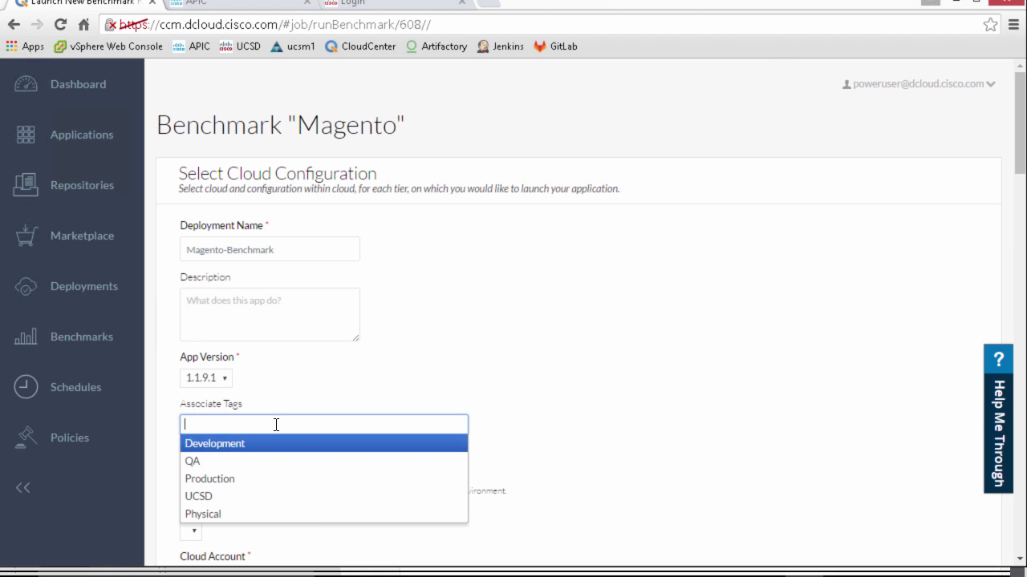
{"action": "left_click", "coordinate": [260, 441]}
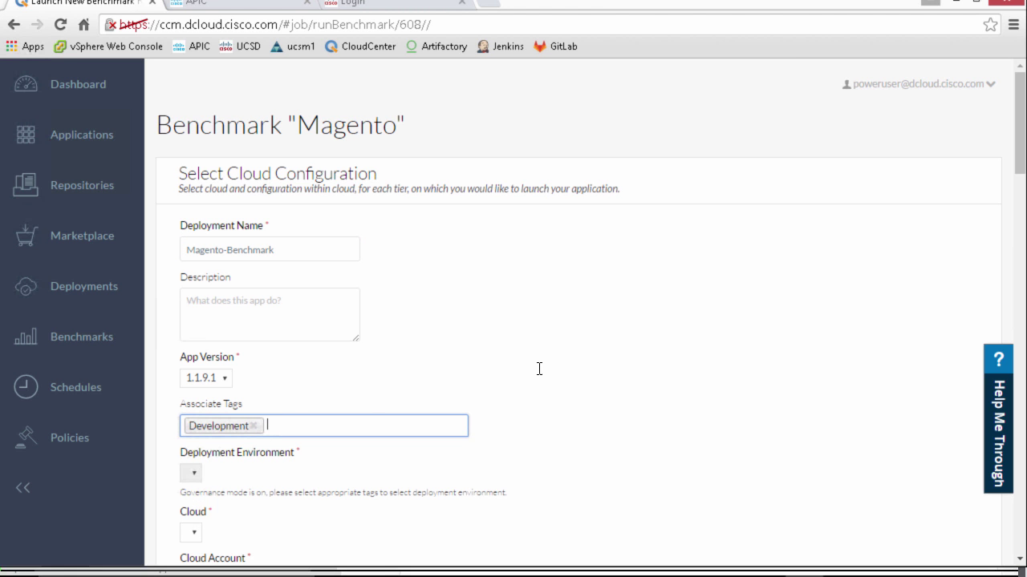
Review the benchmark settings, the load generator and the nginx_2, mysql_1 and apache2_0 tier configurations down to the configuration list.
{"action": "scroll", "coordinate": [612, 336], "scroll_direction": "down", "scroll_amount": 1}
{"action": "scroll", "coordinate": [612, 337], "scroll_direction": "down", "scroll_amount": 6}
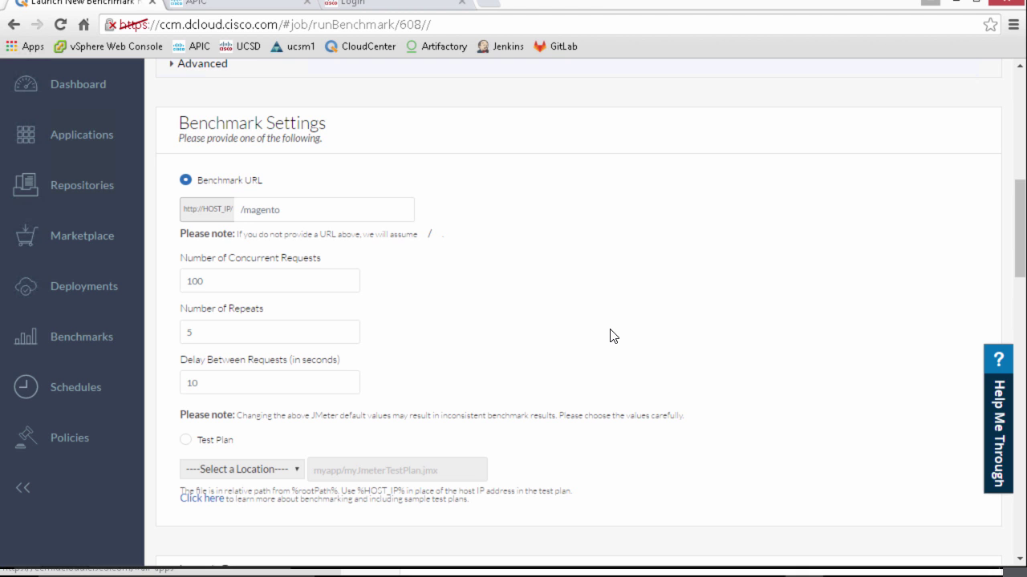
{"action": "scroll", "coordinate": [612, 337], "scroll_direction": "down", "scroll_amount": 2}
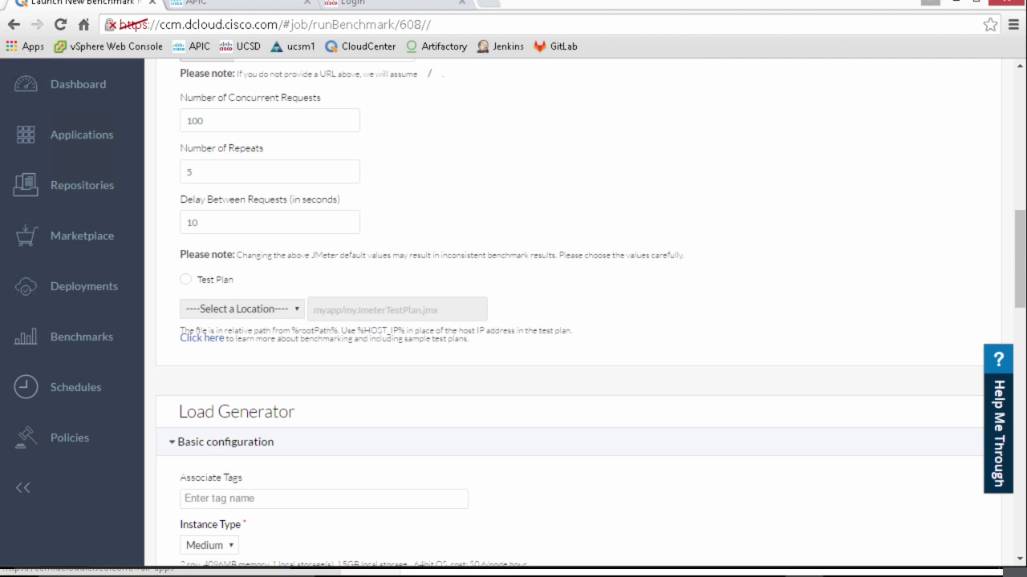
{"action": "scroll", "coordinate": [303, 207], "scroll_direction": "down", "scroll_amount": 4}
{"action": "scroll", "coordinate": [301, 207], "scroll_direction": "down", "scroll_amount": 2}
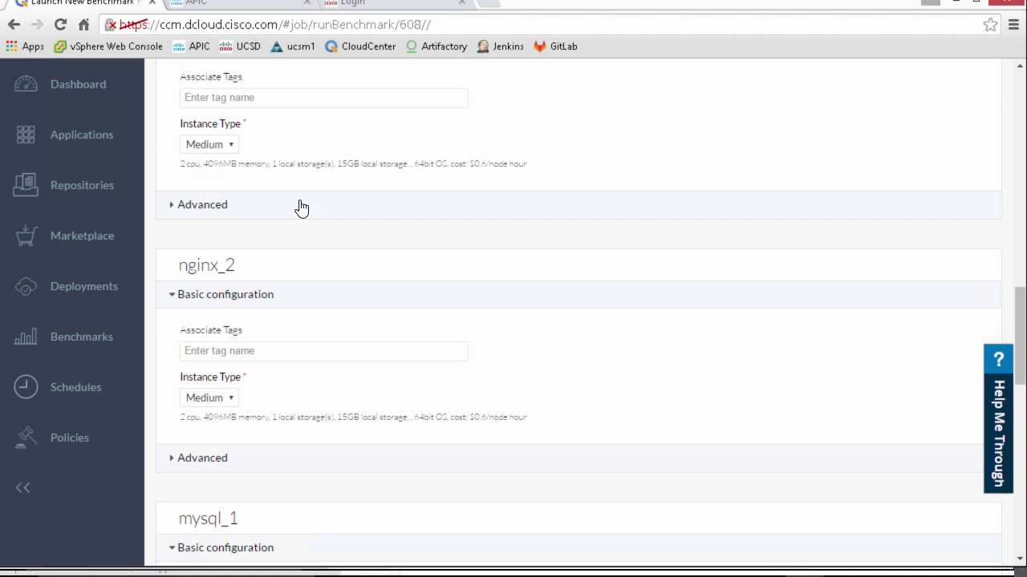
{"action": "scroll", "coordinate": [300, 208], "scroll_direction": "down", "scroll_amount": 2}
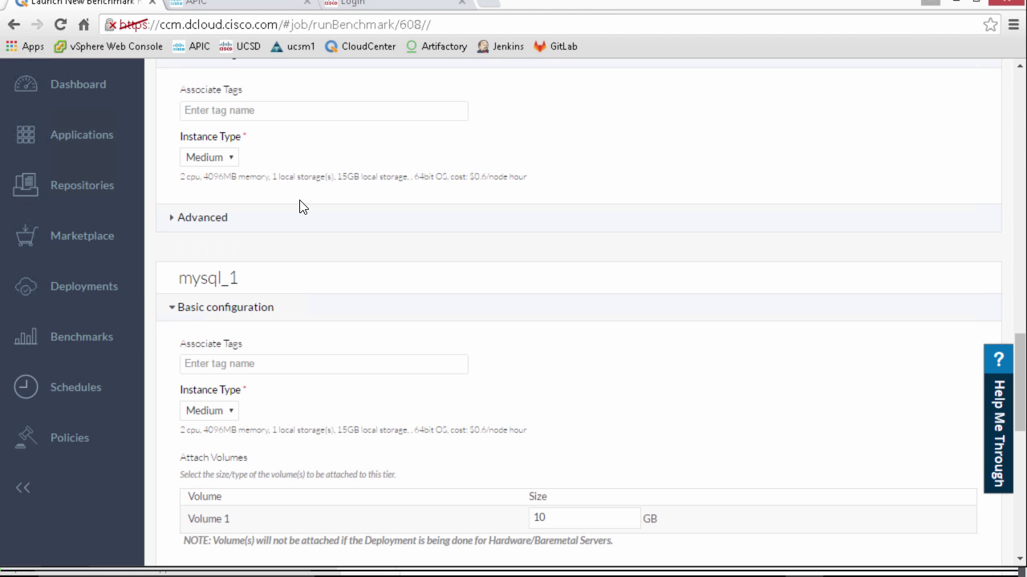
{"action": "scroll", "coordinate": [301, 207], "scroll_direction": "up", "scroll_amount": 1}
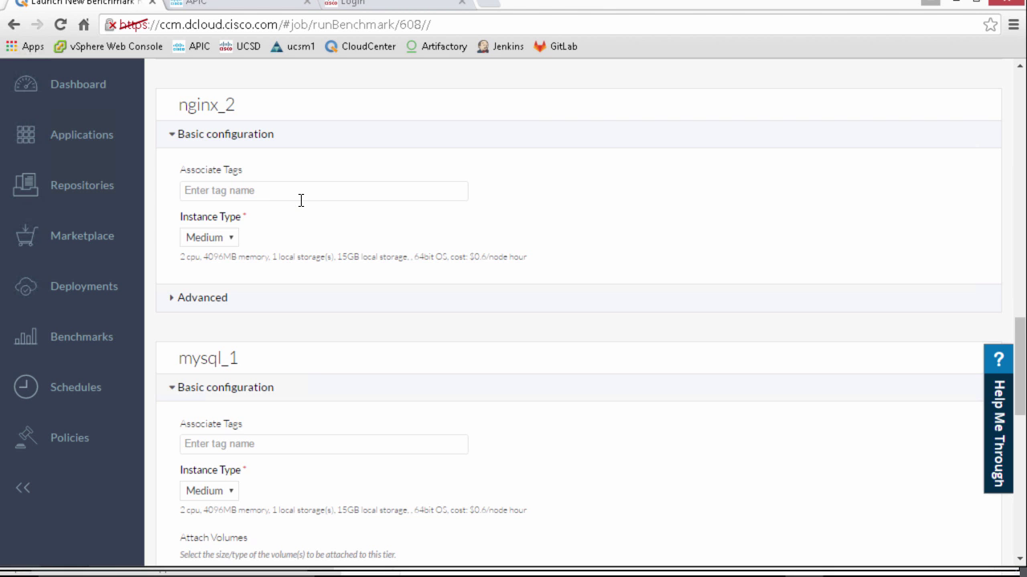
{"action": "scroll", "coordinate": [301, 208], "scroll_direction": "down", "scroll_amount": 2}
{"action": "scroll", "coordinate": [301, 208], "scroll_direction": "down", "scroll_amount": 2}
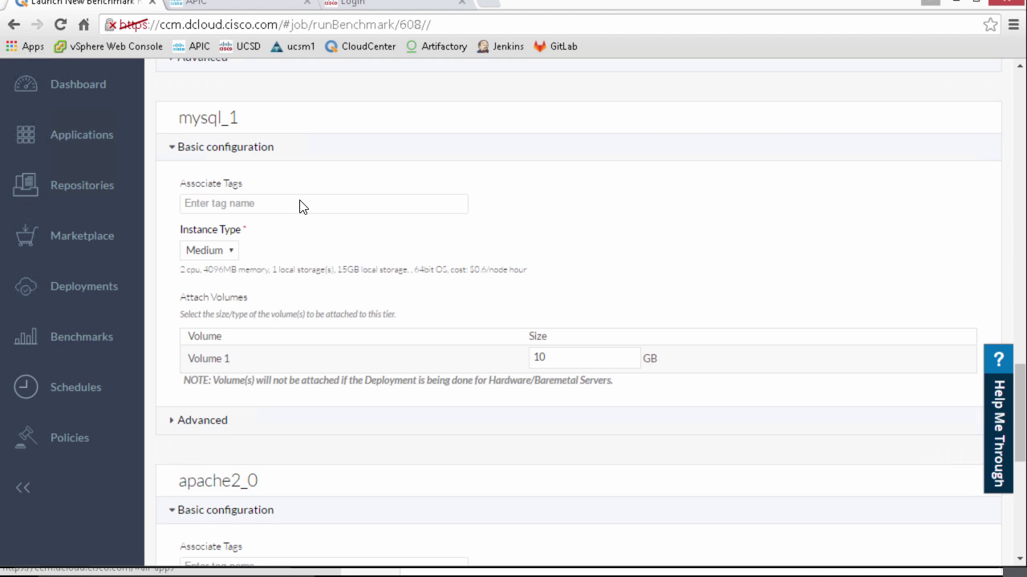
{"action": "scroll", "coordinate": [302, 204], "scroll_direction": "down", "scroll_amount": 2}
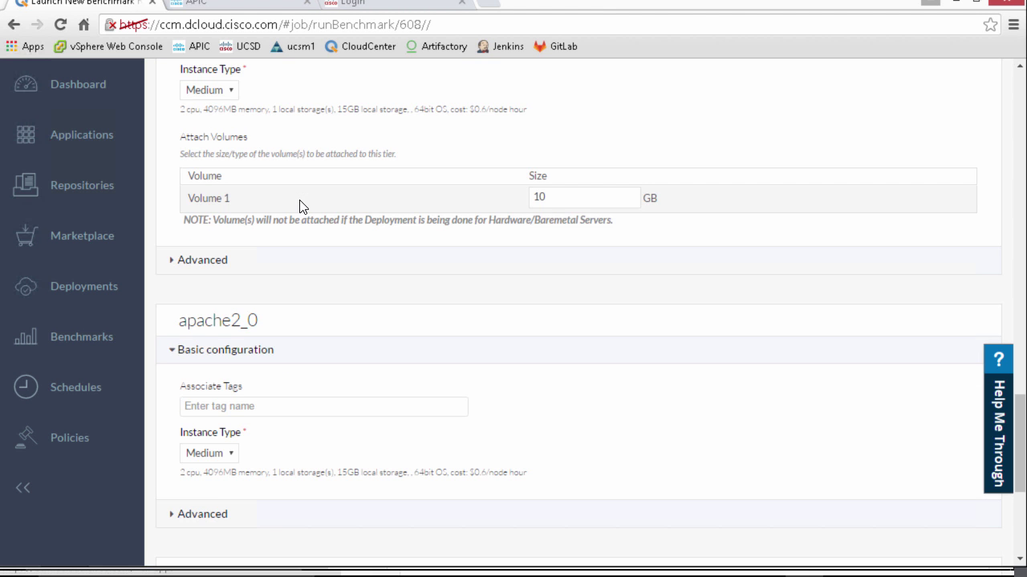
{"action": "scroll", "coordinate": [301, 207], "scroll_direction": "down", "scroll_amount": 3}
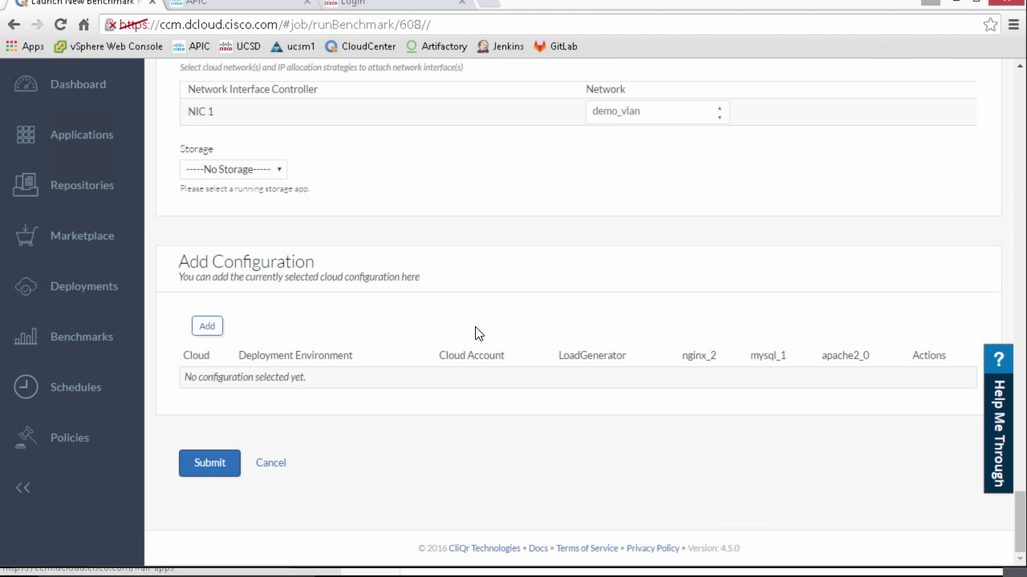
Add the currently selected cloud configuration to the benchmark, and cancel the benchmark form without submitting it.
{"action": "left_click", "coordinate": [210, 329]}
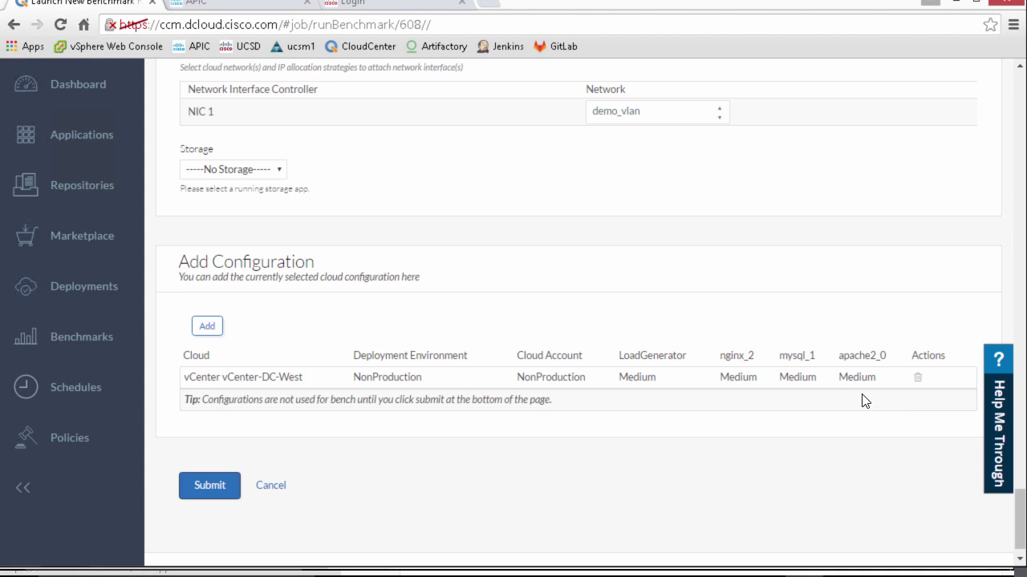
{"action": "left_click", "coordinate": [271, 499]}
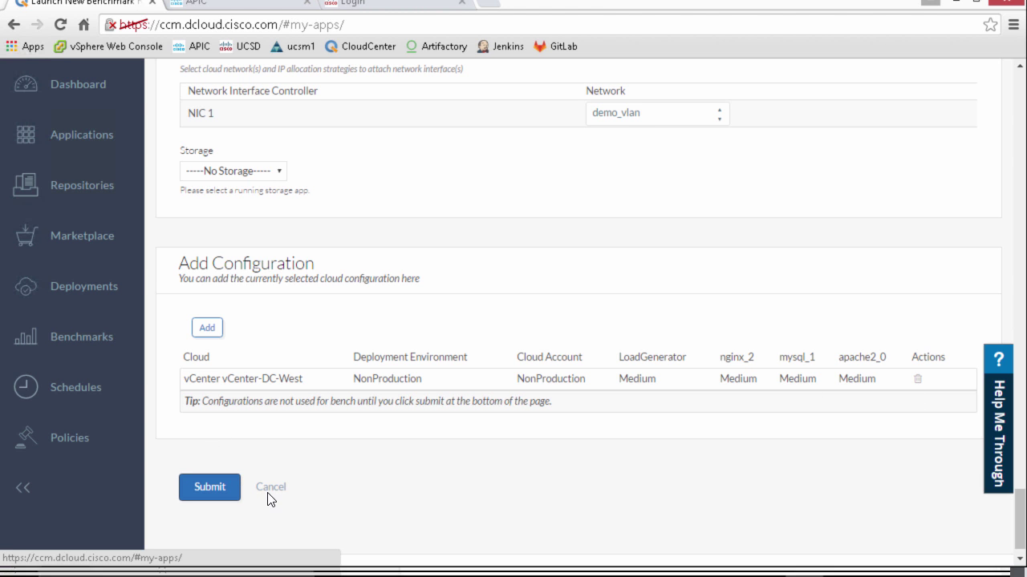
Expand the existing MagentoBM benchmark's jobs and examine its cost, performance and price performance index charts.
{"action": "left_click", "coordinate": [86, 343]}
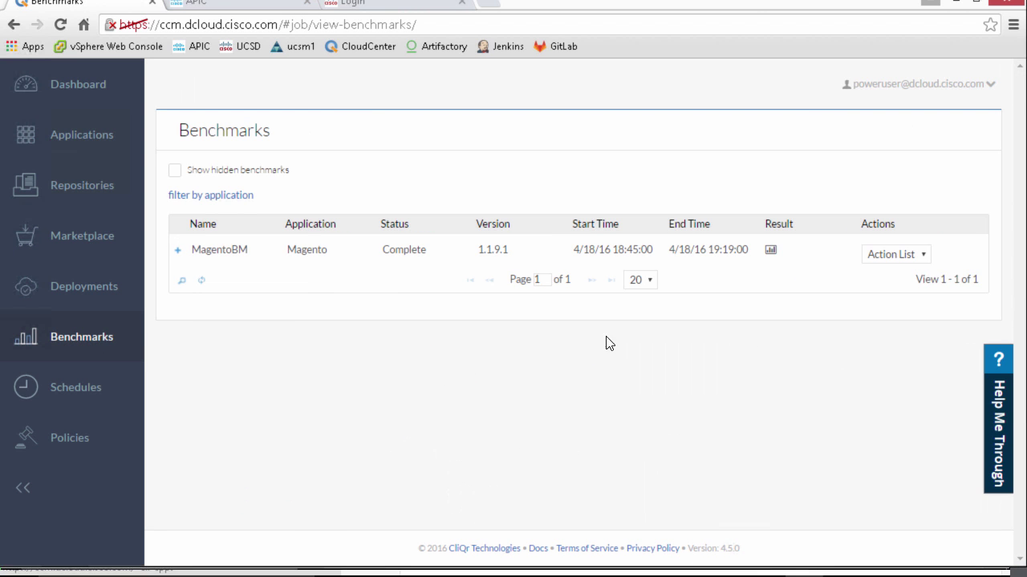
{"action": "left_click", "coordinate": [176, 255]}
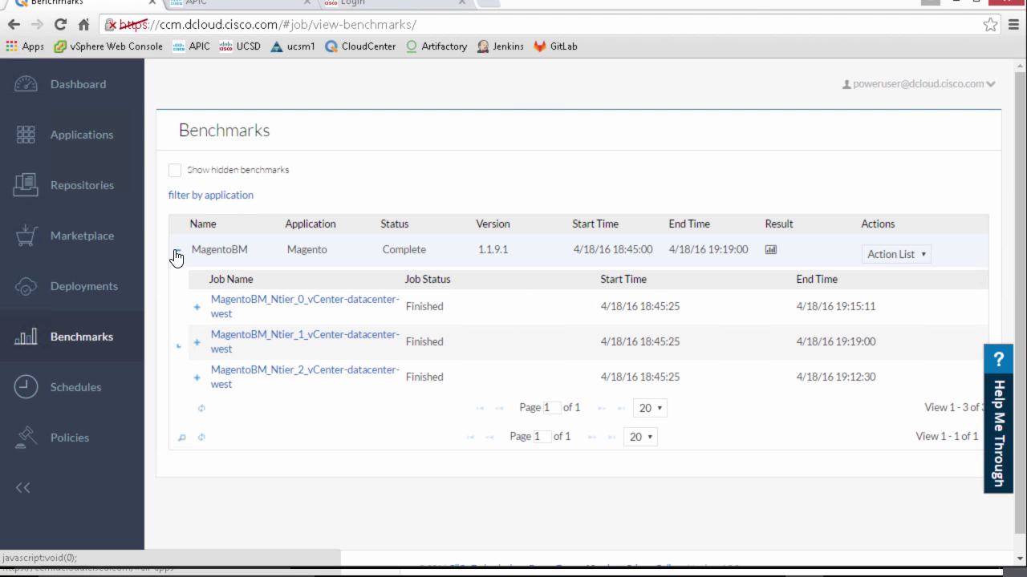
{"action": "left_click", "coordinate": [770, 254]}
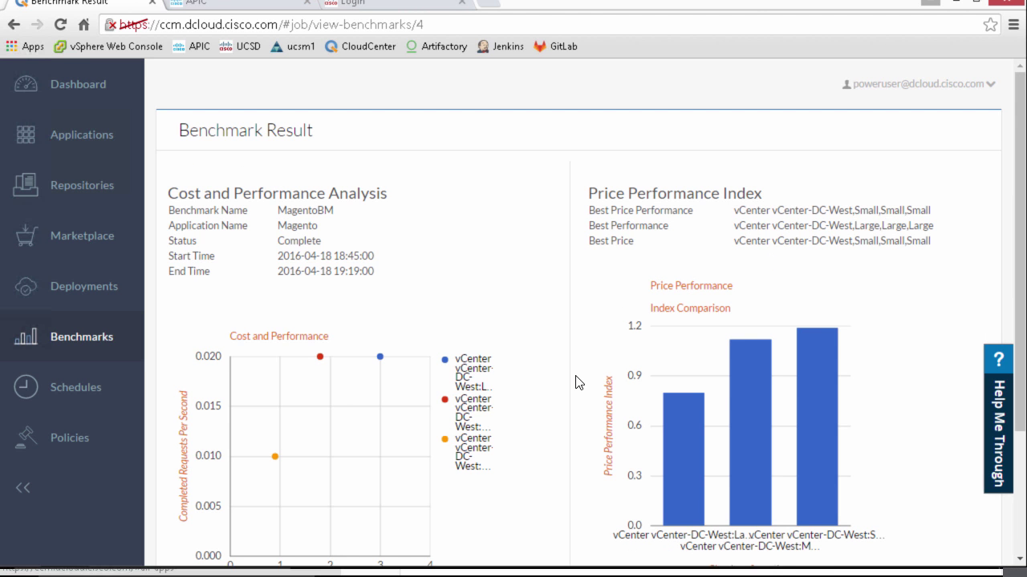
{"action": "scroll", "coordinate": [576, 383], "scroll_direction": "down", "scroll_amount": 1}
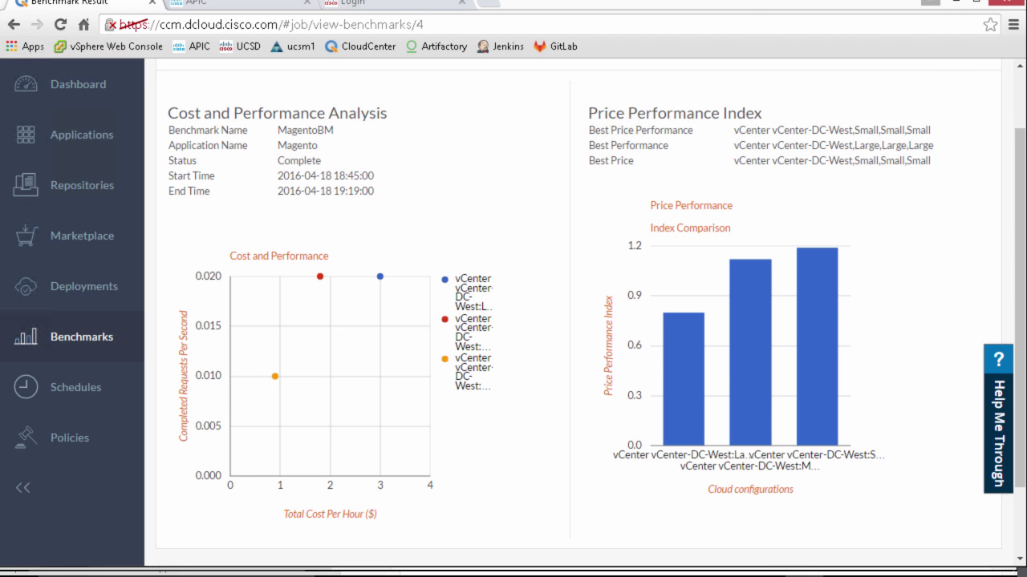
Open the Magento application profile for editing in the topology modeler.
{"action": "left_click", "coordinate": [91, 138]}
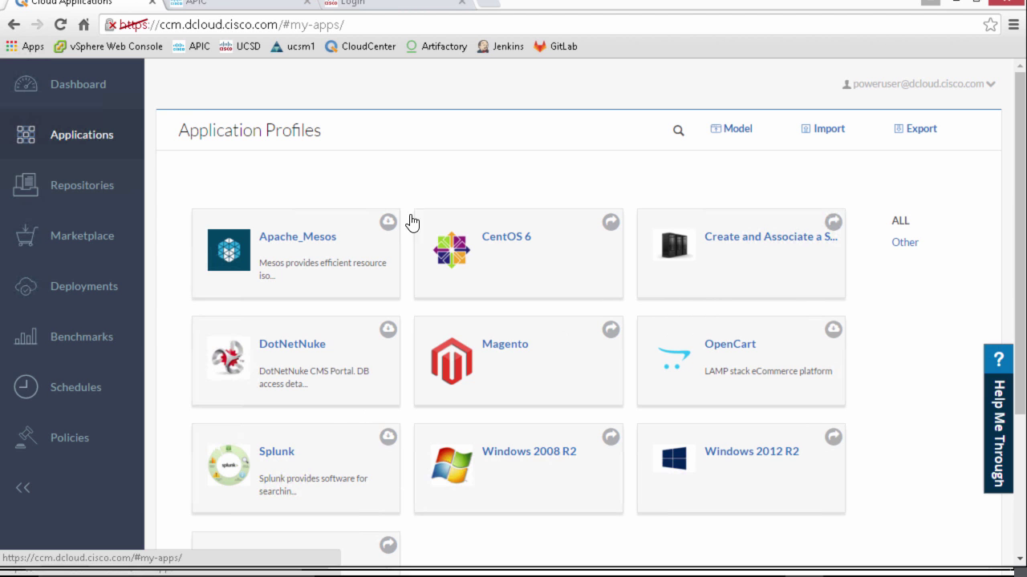
{"action": "left_click", "coordinate": [612, 397]}
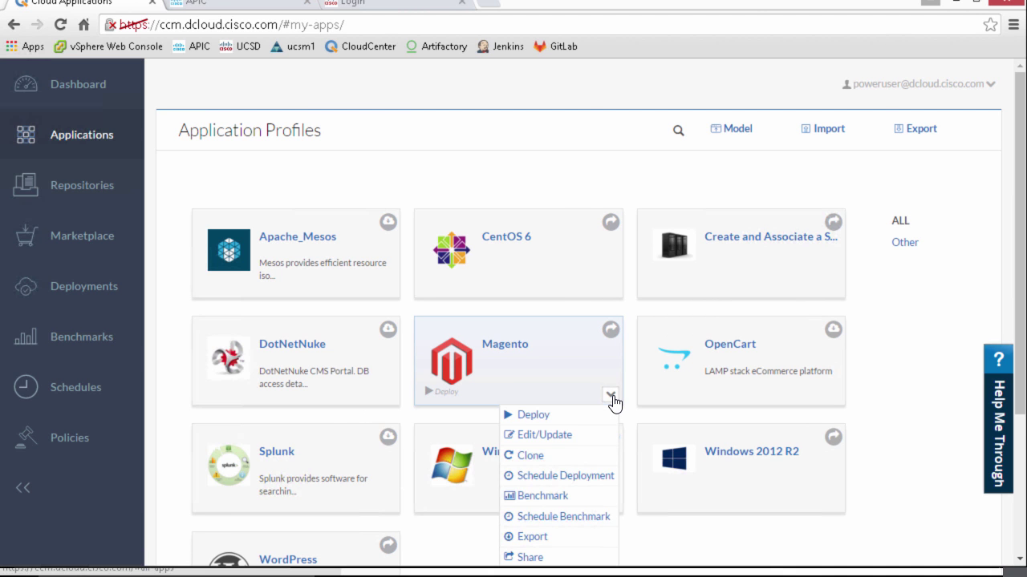
{"action": "left_click", "coordinate": [565, 437]}
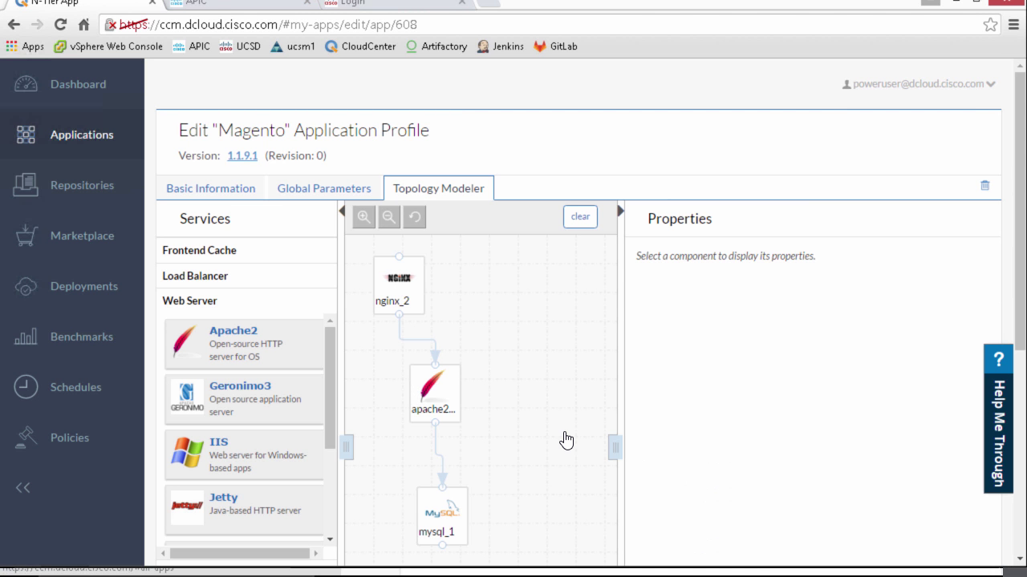
Examine the apache2_0 tier's general settings and hardware specification, including the available CPU counts.
{"action": "left_click", "coordinate": [424, 396]}
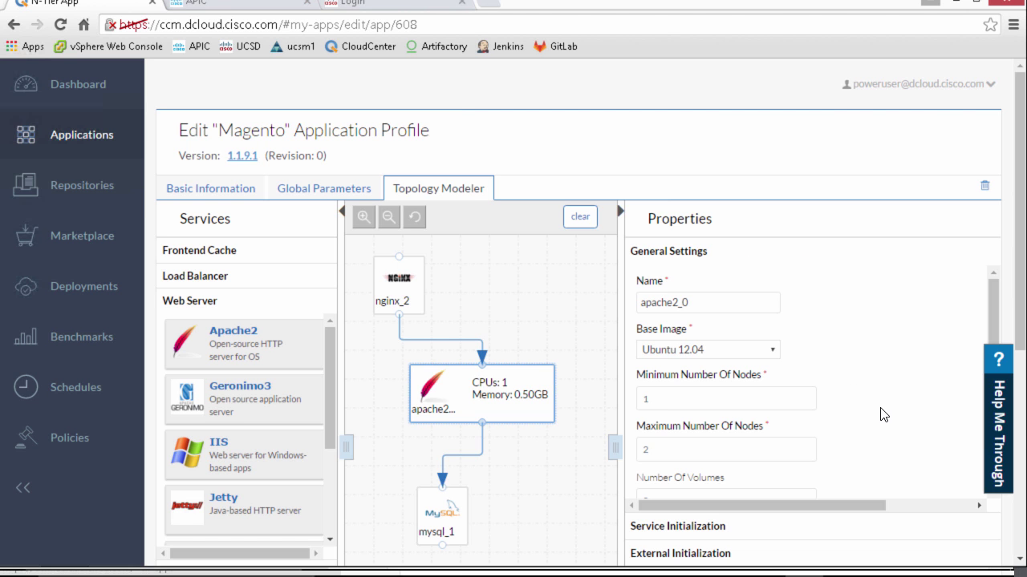
{"action": "scroll", "coordinate": [880, 415], "scroll_direction": "down", "scroll_amount": 10}
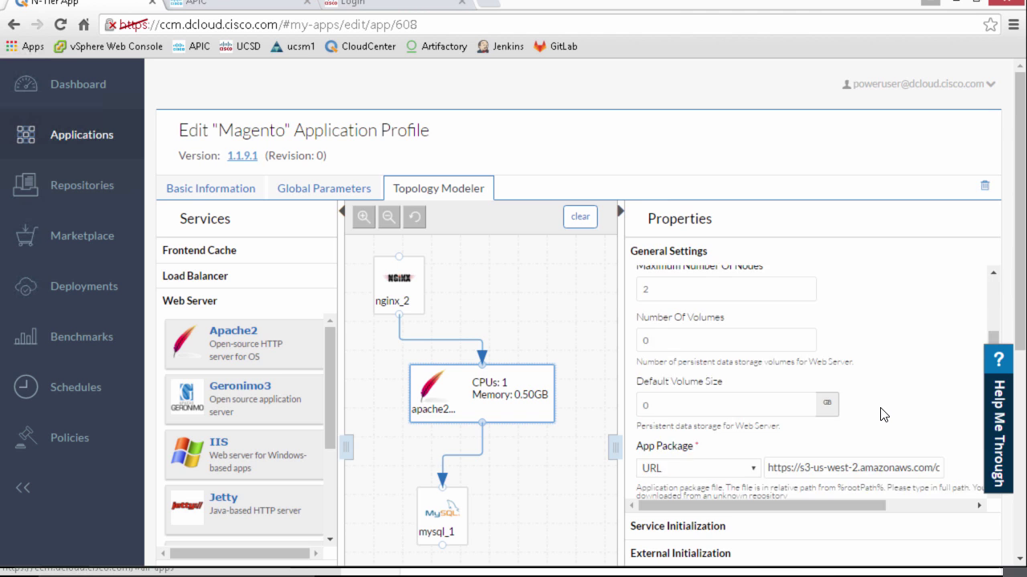
{"action": "scroll", "coordinate": [880, 414], "scroll_direction": "down", "scroll_amount": 3}
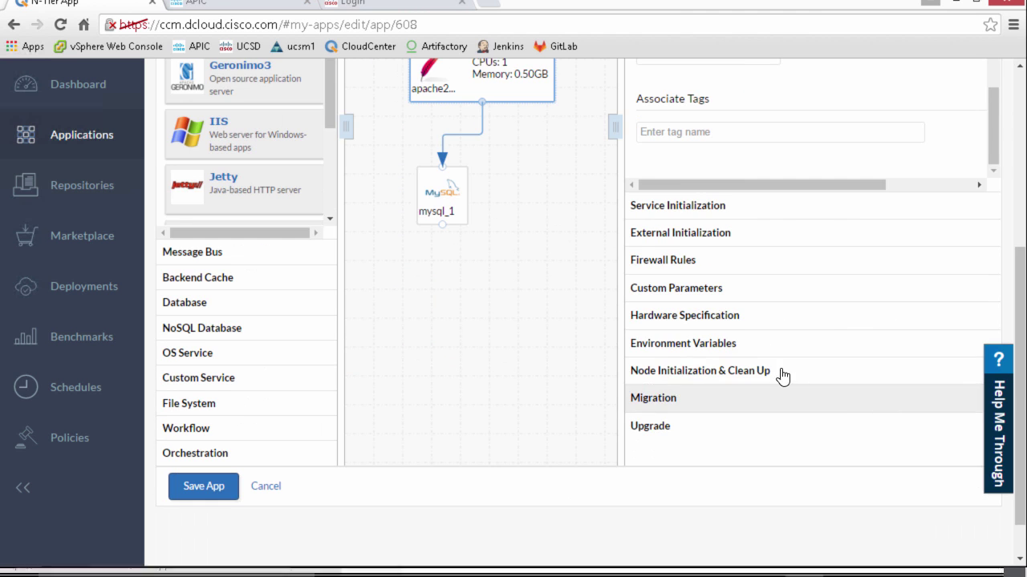
{"action": "left_click", "coordinate": [719, 315]}
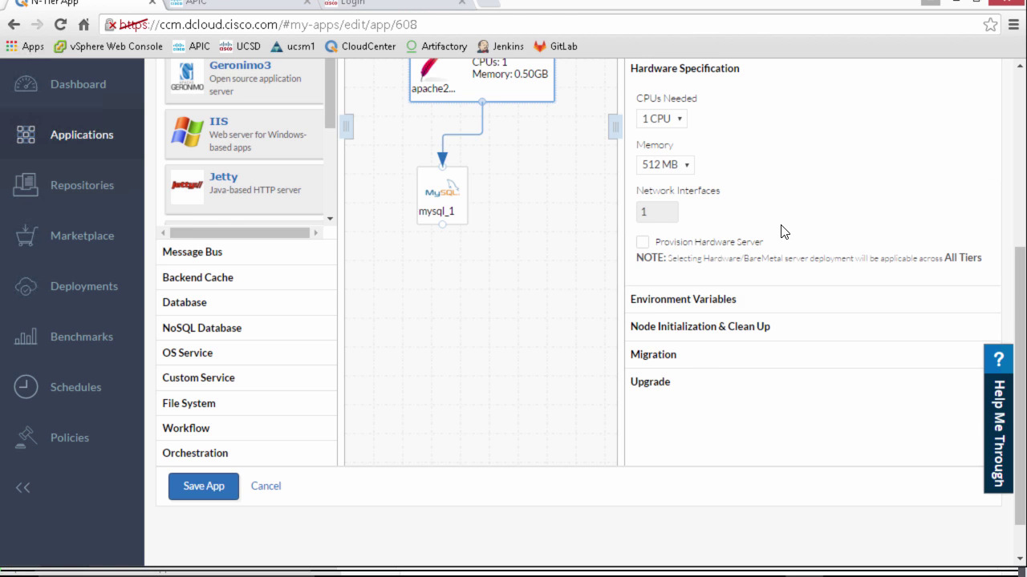
{"action": "scroll", "coordinate": [784, 232], "scroll_direction": "up", "scroll_amount": 1}
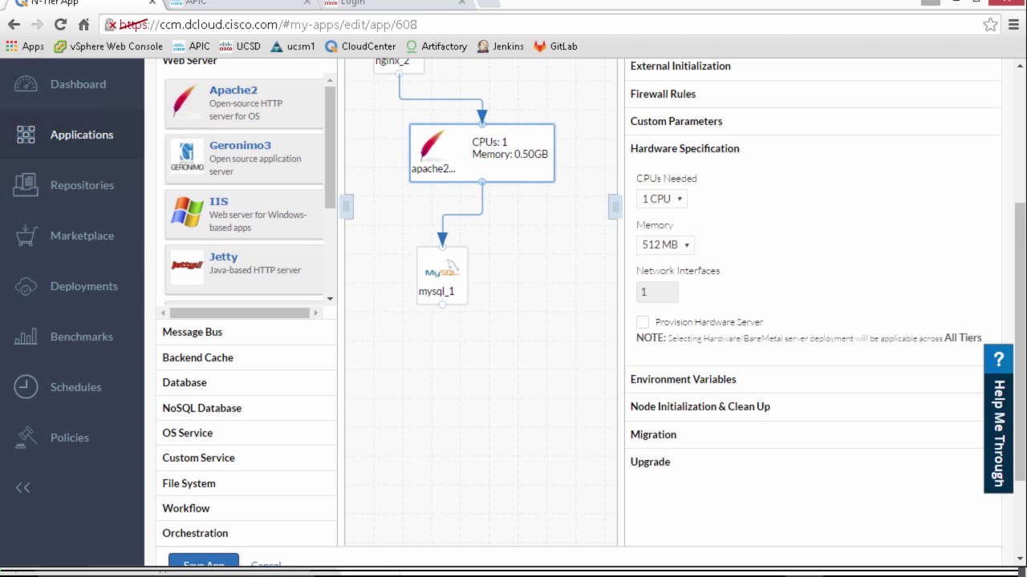
{"action": "left_click", "coordinate": [681, 201]}
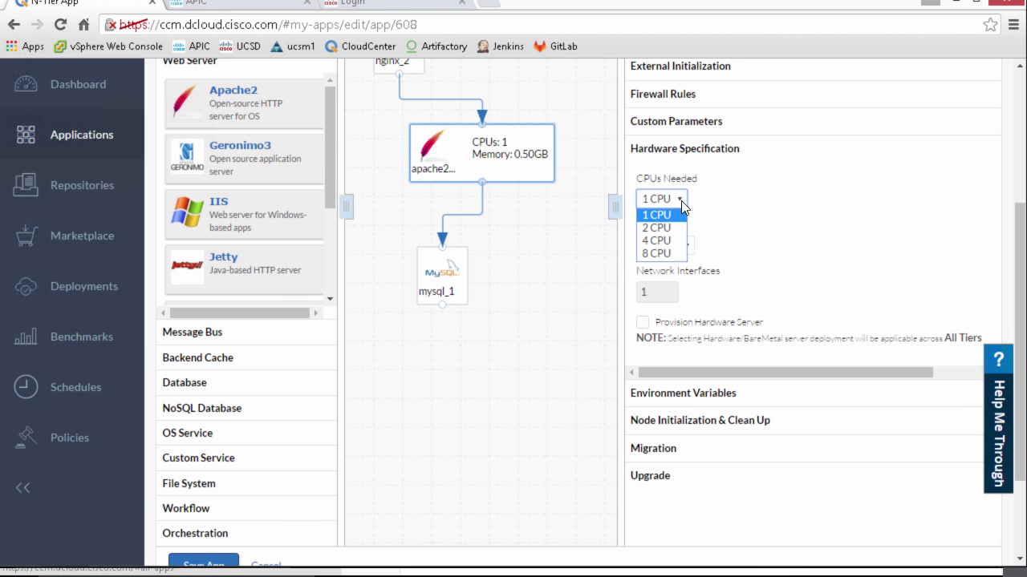
{"action": "left_click", "coordinate": [681, 200]}
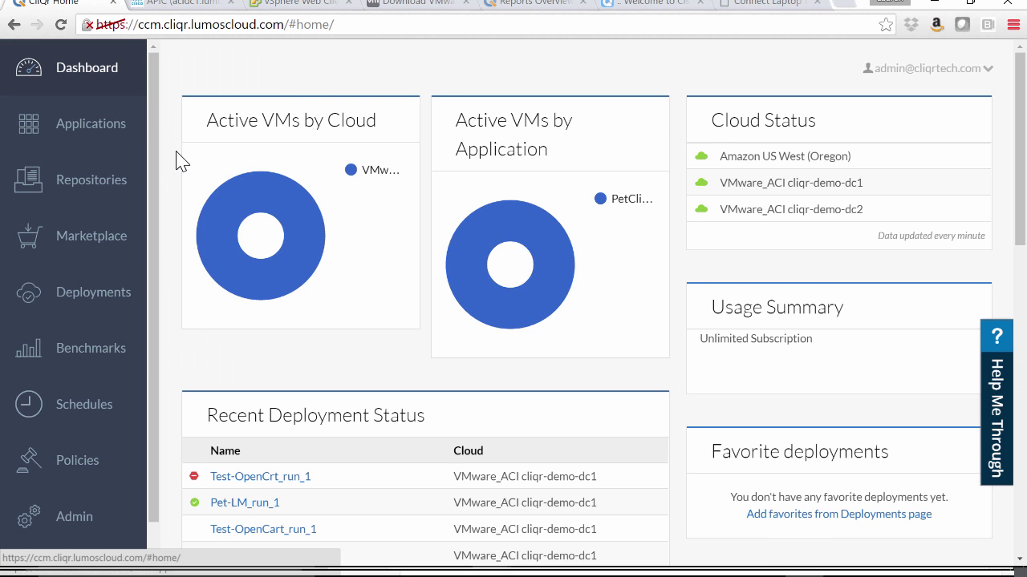
Open the usage reports in the administration area and review the usage summary's cloud costs and VM-hours per deployment.
{"action": "left_click", "coordinate": [74, 517]}
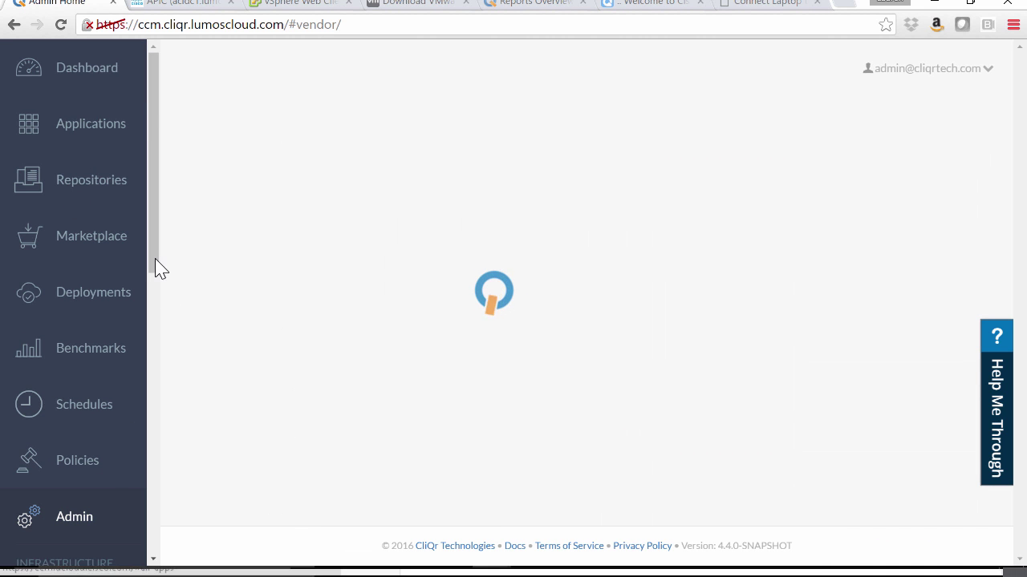
{"action": "left_click_drag", "start_coordinate": [152, 256], "coordinate": [153, 433]}
{"action": "left_click", "coordinate": [85, 353]}
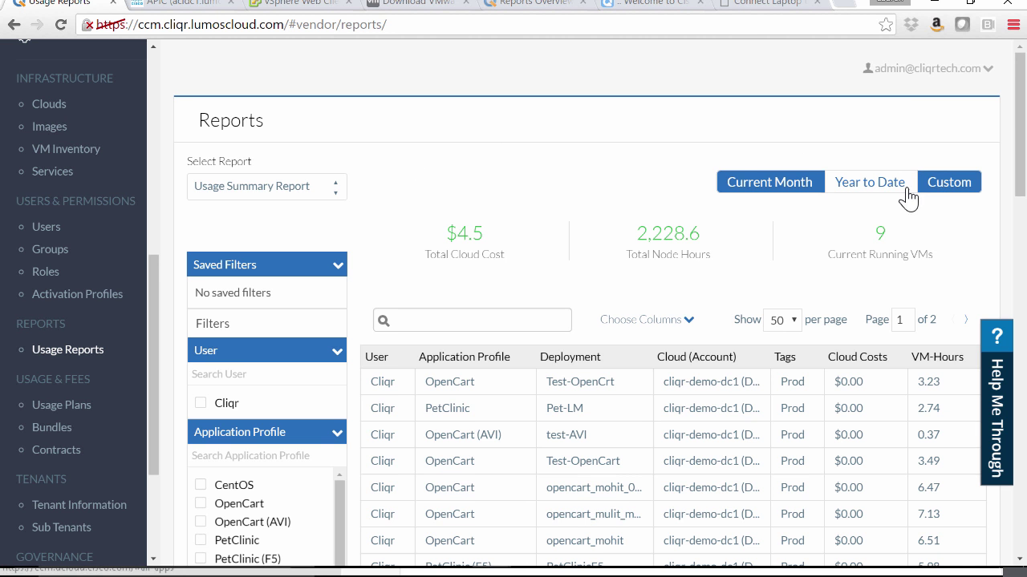
{"action": "scroll", "coordinate": [499, 221], "scroll_direction": "down", "scroll_amount": 3}
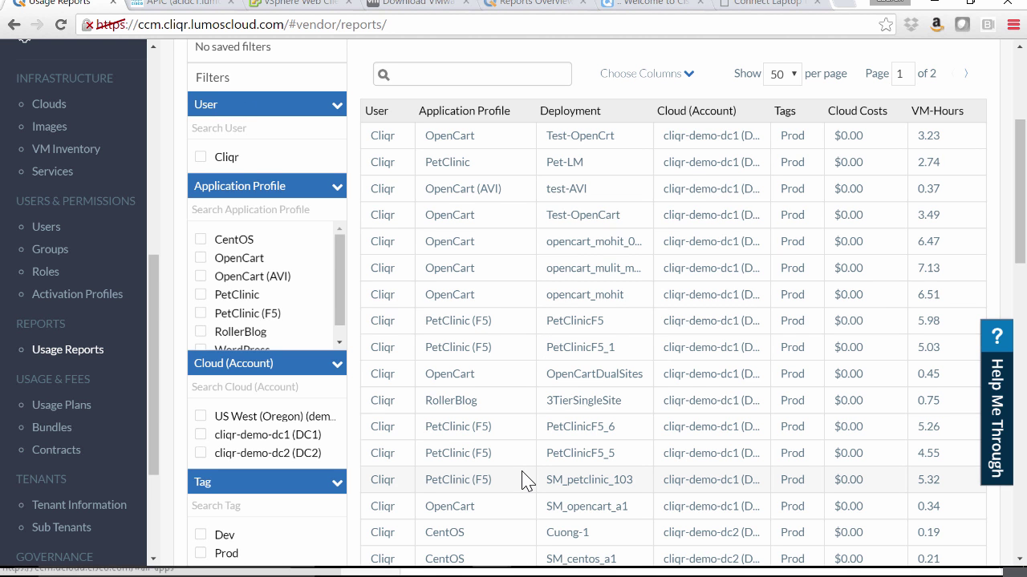
{"action": "scroll", "coordinate": [525, 482], "scroll_direction": "down", "scroll_amount": 5}
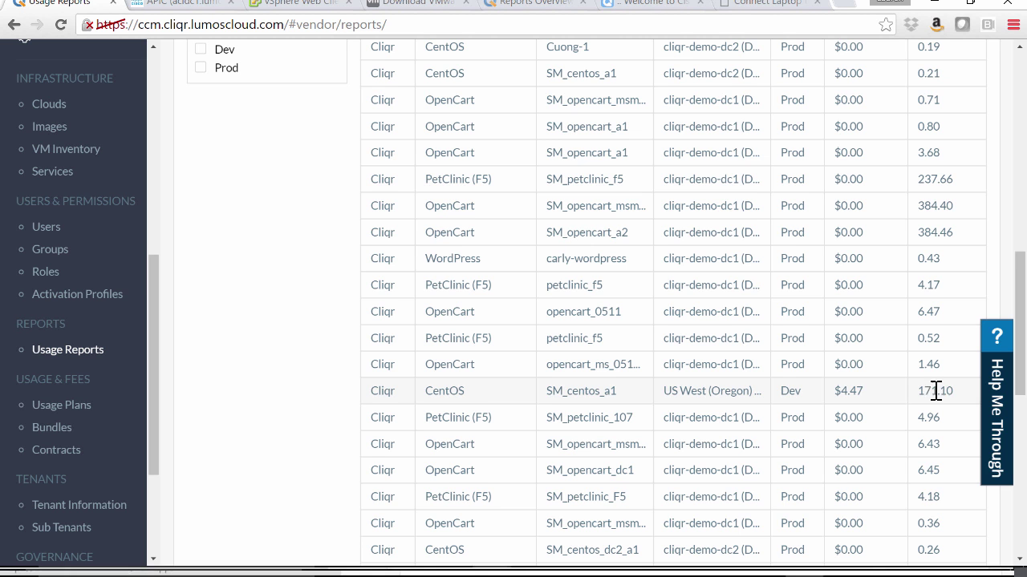
Switch from the usage summary to the Invoice Summary Report, review the listed invoice's details, and return to the report.
{"action": "scroll", "coordinate": [928, 393], "scroll_direction": "up", "scroll_amount": 6}
{"action": "scroll", "coordinate": [926, 391], "scroll_direction": "up", "scroll_amount": 2}
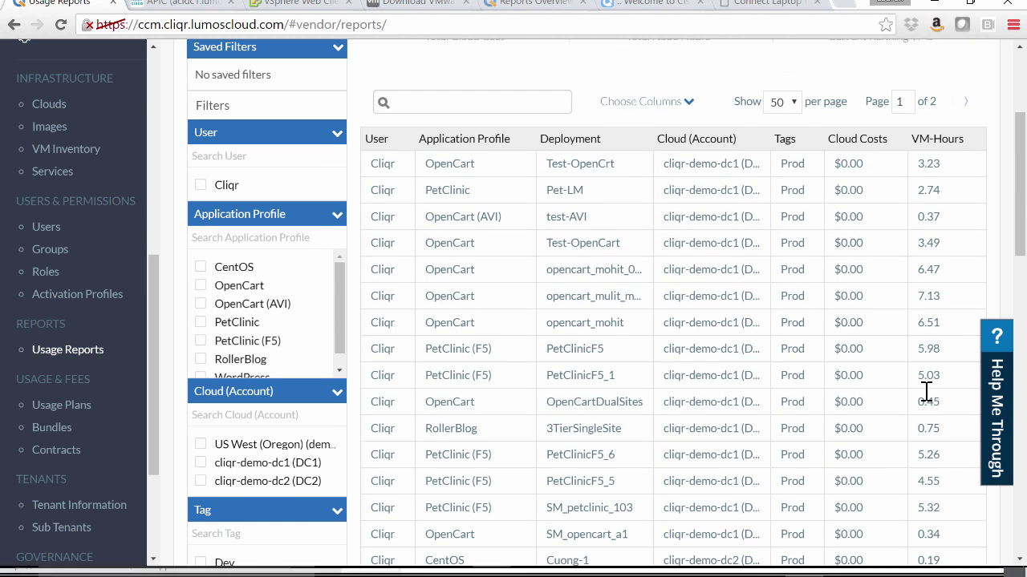
{"action": "scroll", "coordinate": [927, 392], "scroll_direction": "up", "scroll_amount": 5}
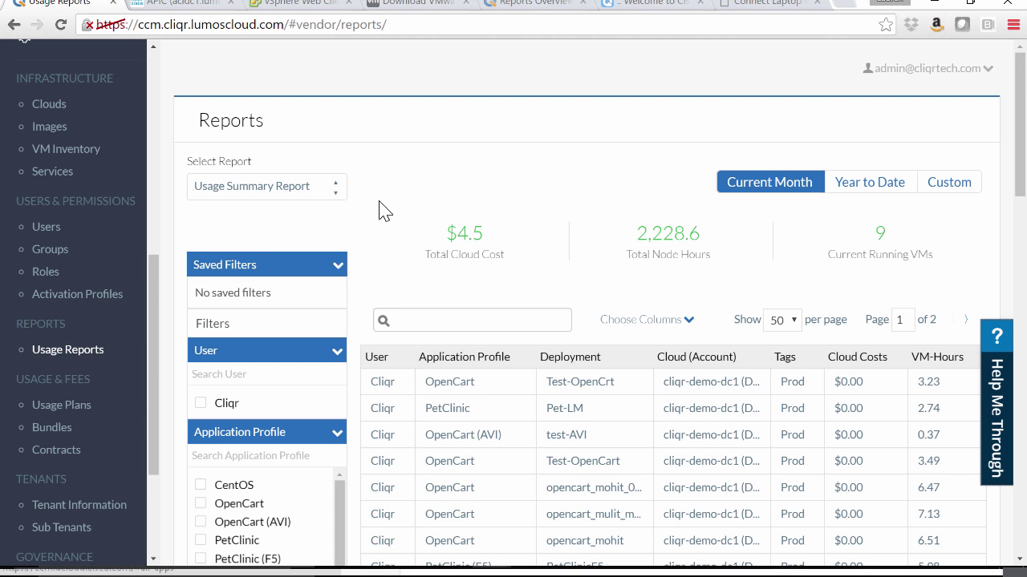
{"action": "left_click", "coordinate": [337, 191]}
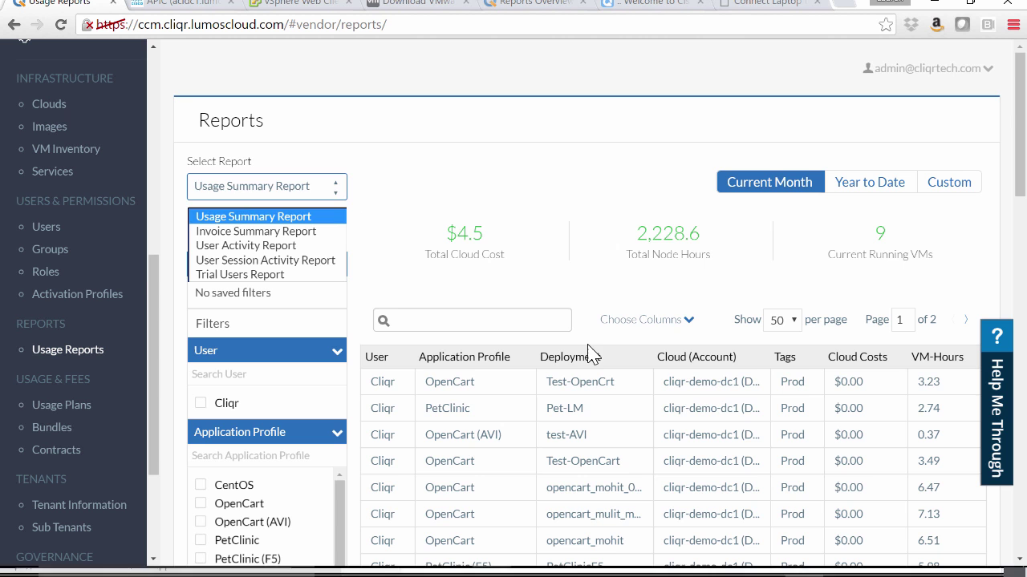
{"action": "left_click", "coordinate": [329, 231]}
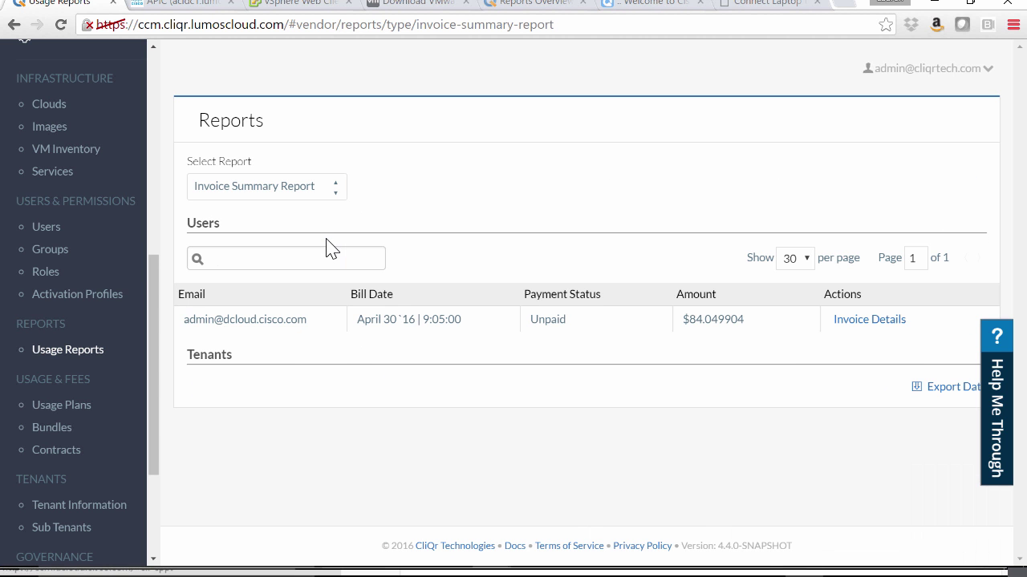
{"action": "left_click", "coordinate": [880, 322]}
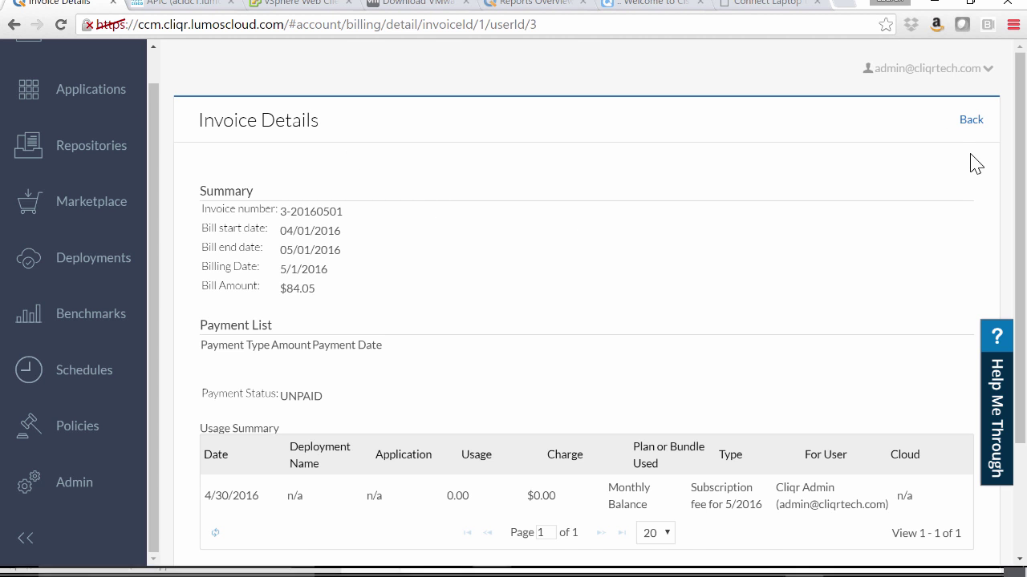
{"action": "left_click", "coordinate": [970, 121]}
Open the User Activity Report, examine the usage details of the first listed user, and return to the report.
{"action": "left_click", "coordinate": [325, 187]}
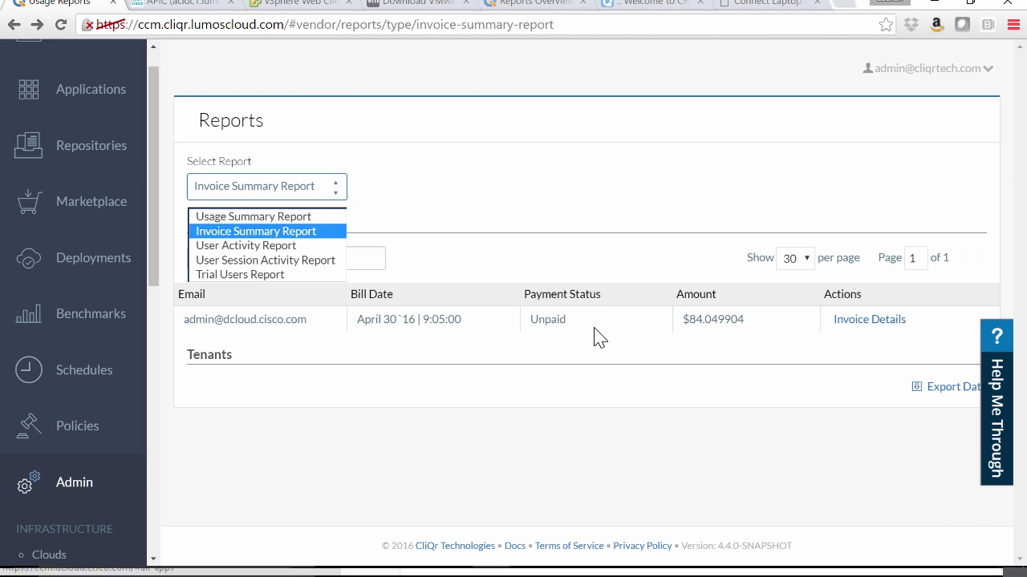
{"action": "left_click", "coordinate": [297, 245]}
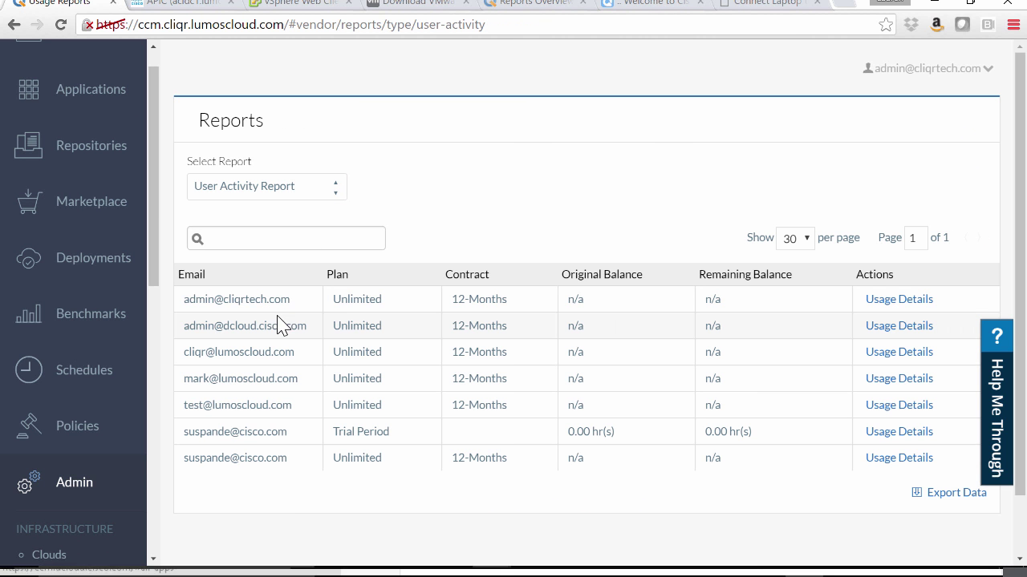
{"action": "left_click", "coordinate": [895, 303]}
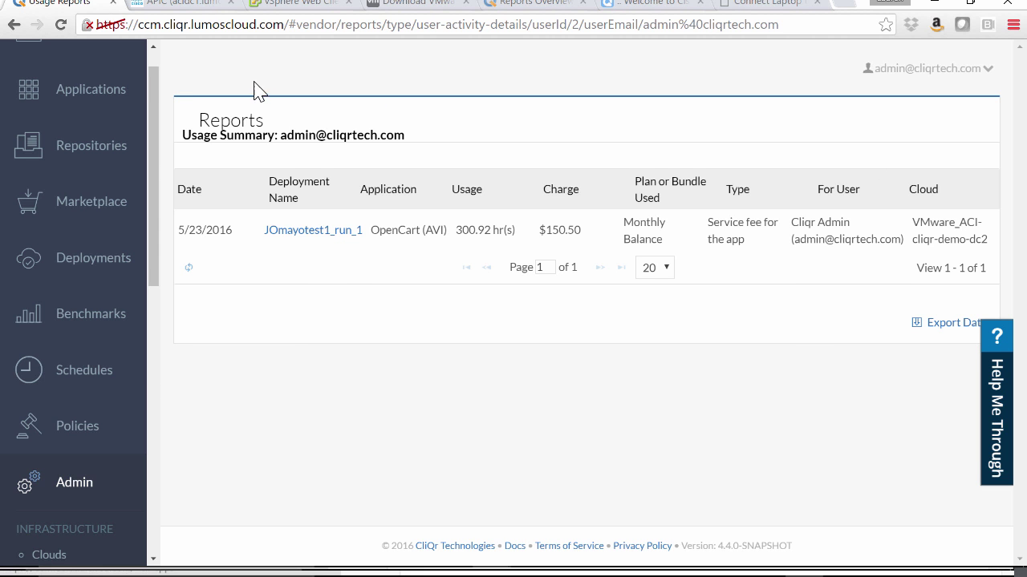
{"action": "left_click", "coordinate": [13, 24]}
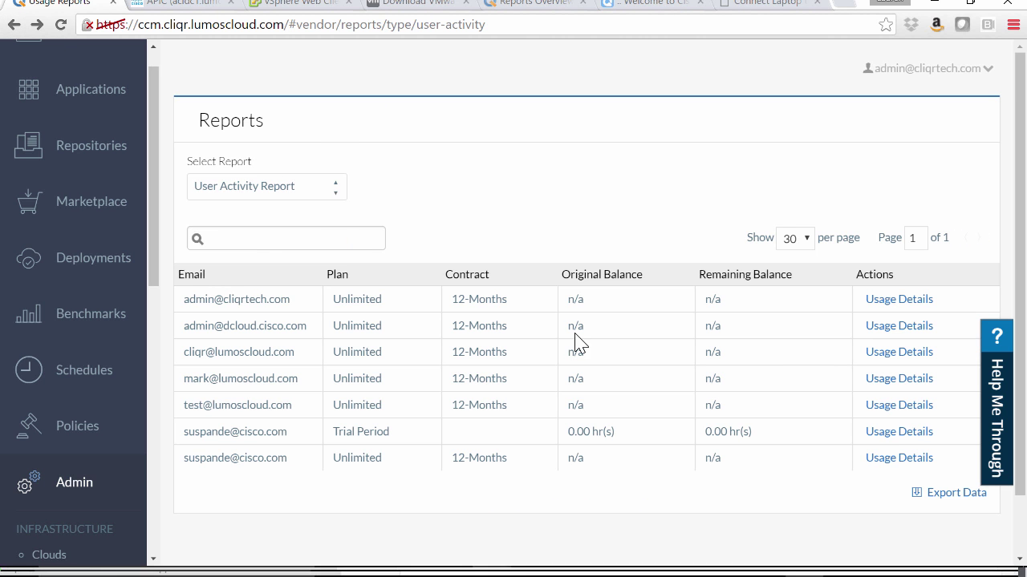
Review the User Session Activity Report's login data, and open the Trial Users Report.
{"action": "left_click", "coordinate": [330, 195]}
{"action": "left_click", "coordinate": [309, 260]}
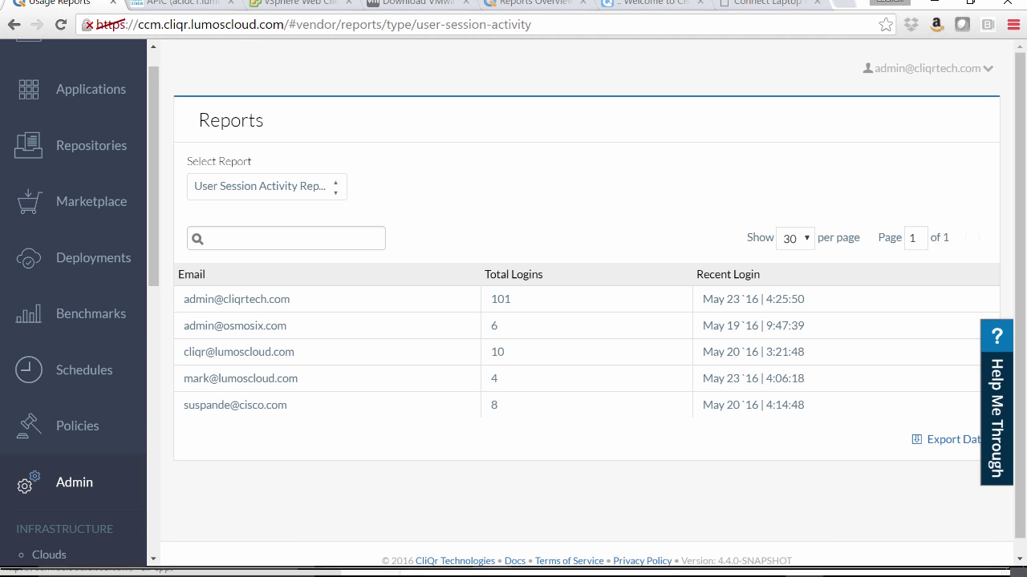
{"action": "left_click", "coordinate": [14, 24]}
{"action": "left_click", "coordinate": [334, 193]}
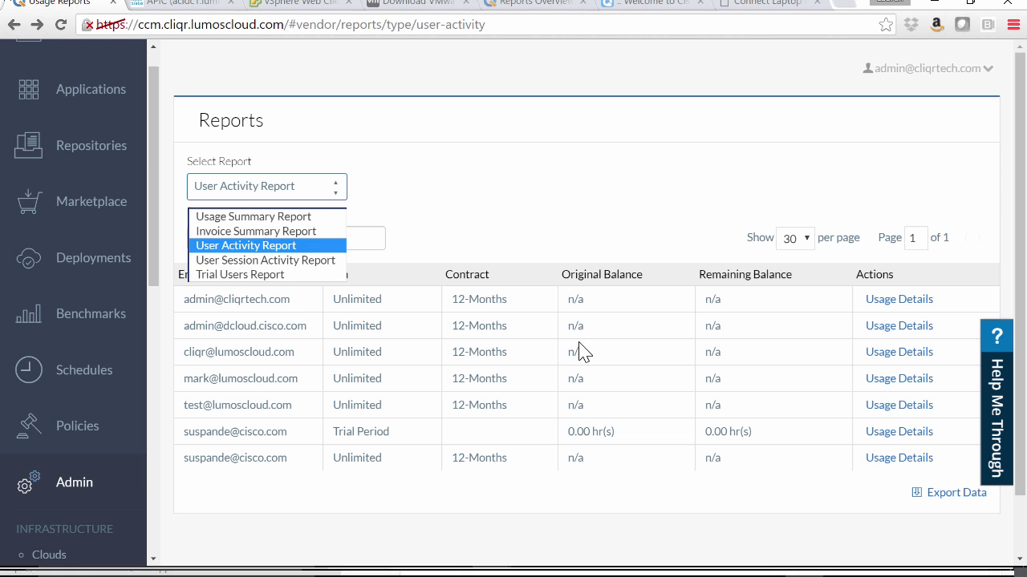
{"action": "left_click", "coordinate": [308, 274]}
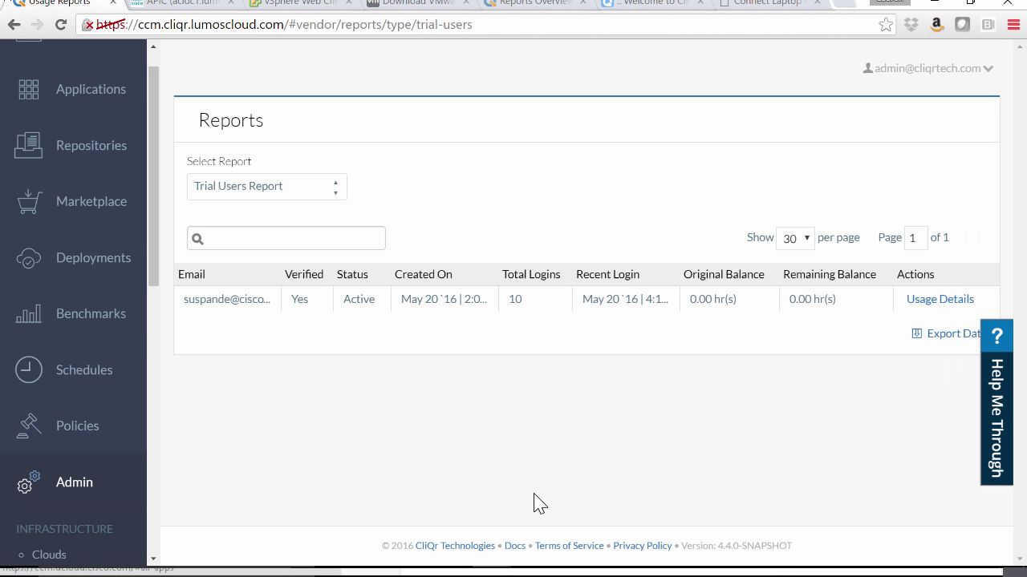